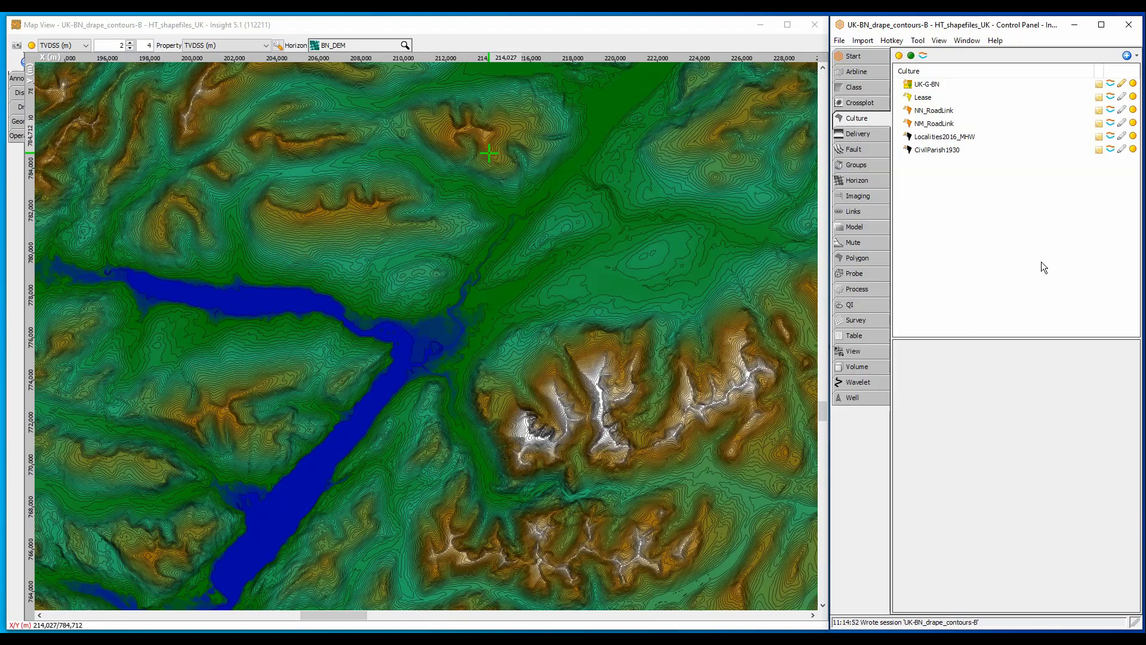
Display the CivilParish1930, Localities2016_MHW, NM_RoadLink, NN_RoadLink and Lease culture layers in the map view
{"action": "left_click", "coordinate": [1133, 149]}
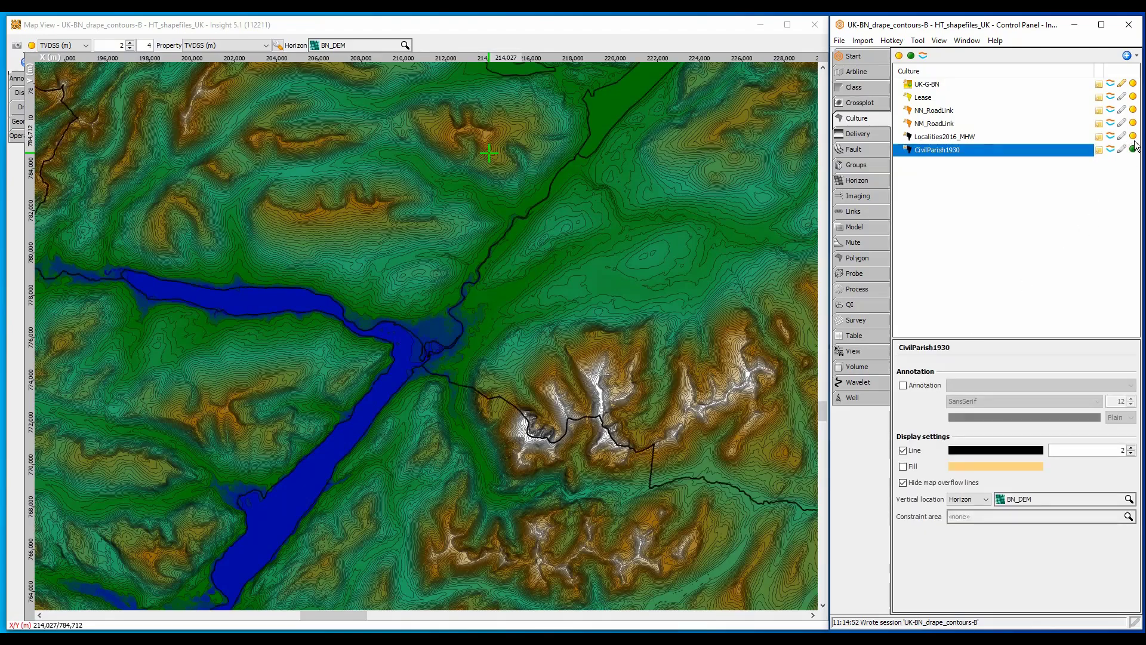
{"action": "left_click", "coordinate": [1133, 137]}
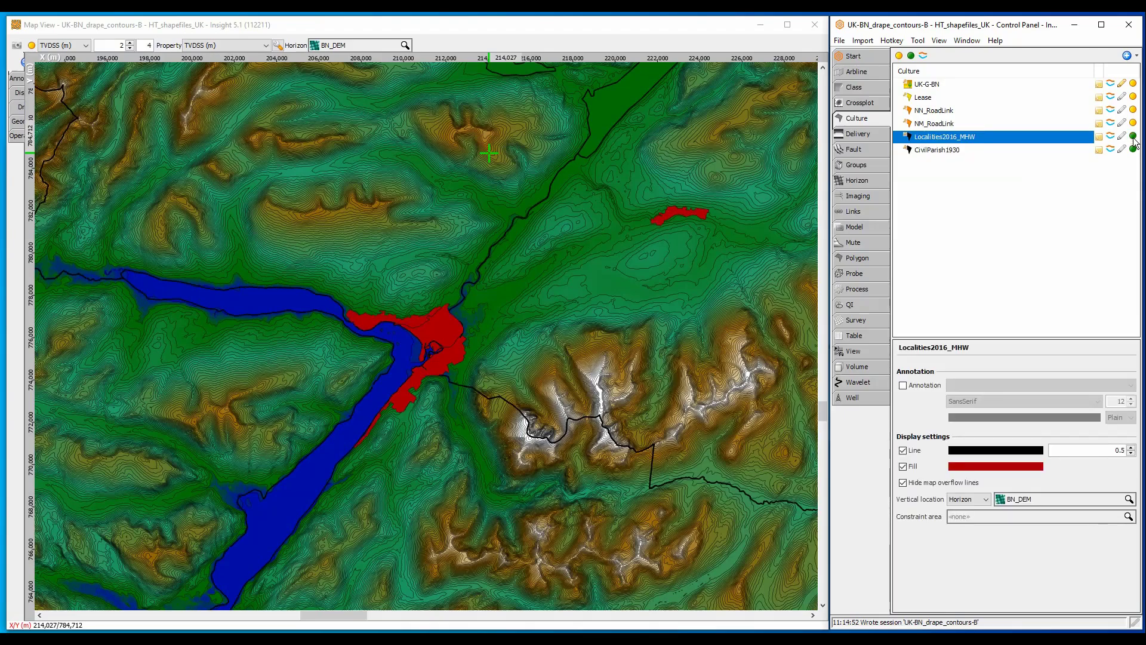
{"action": "left_click", "coordinate": [1133, 123]}
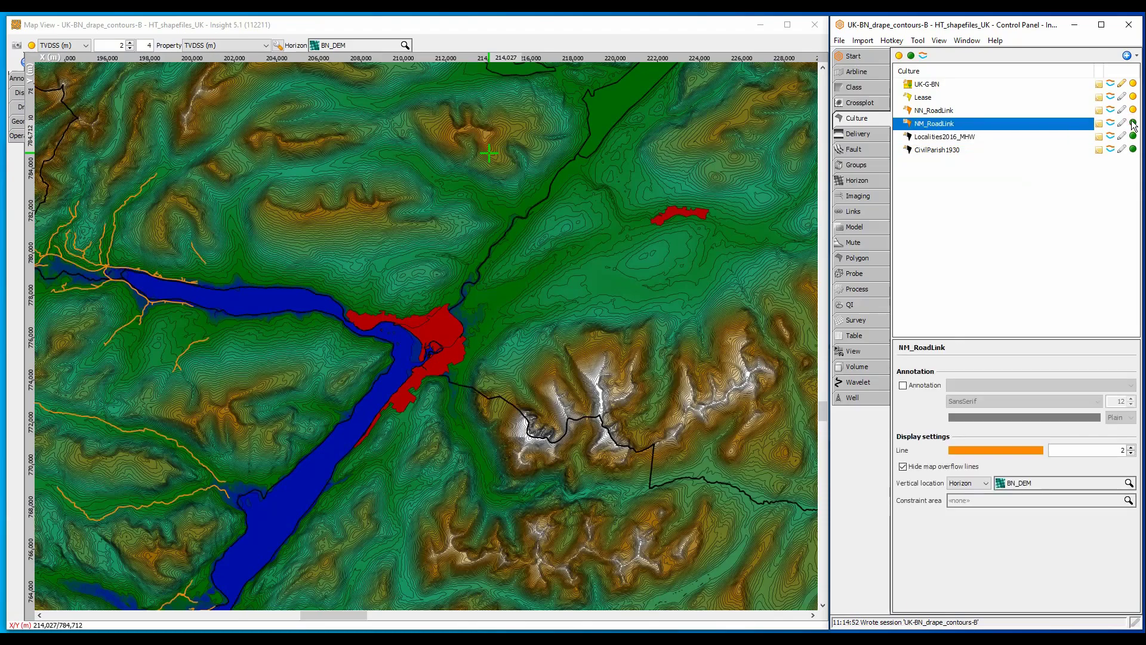
{"action": "left_click", "coordinate": [1132, 110]}
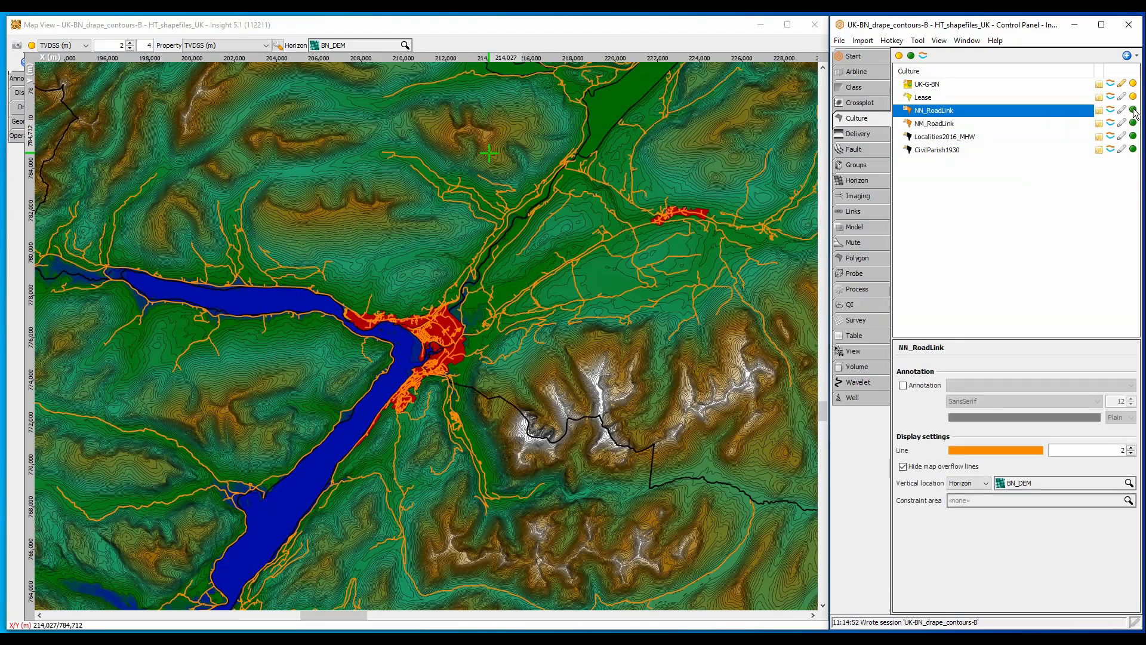
{"action": "left_click", "coordinate": [1133, 97]}
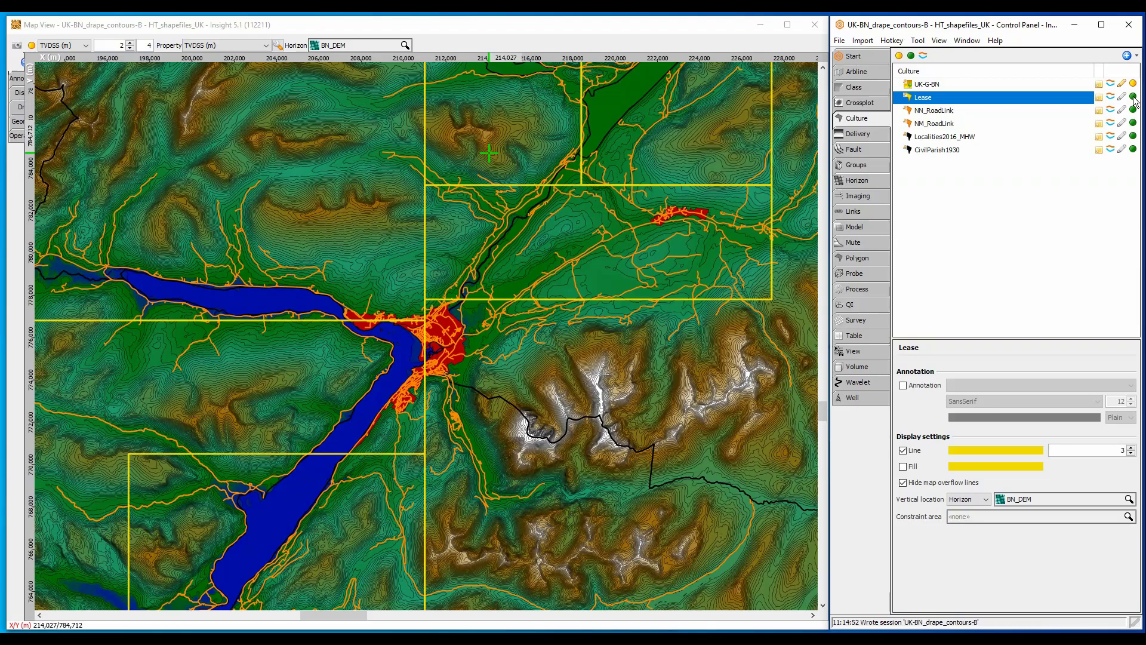
Display the UK-G-BN culture image in the map view and set the map's horizon to none
{"action": "left_click", "coordinate": [1132, 84]}
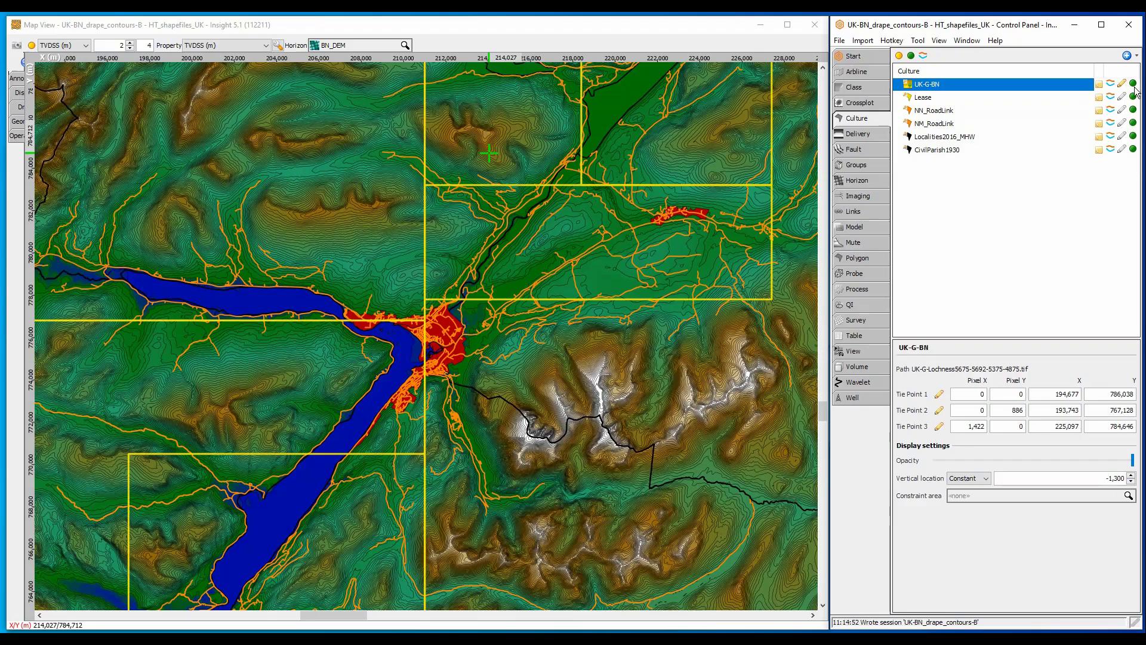
{"action": "left_click", "coordinate": [375, 45]}
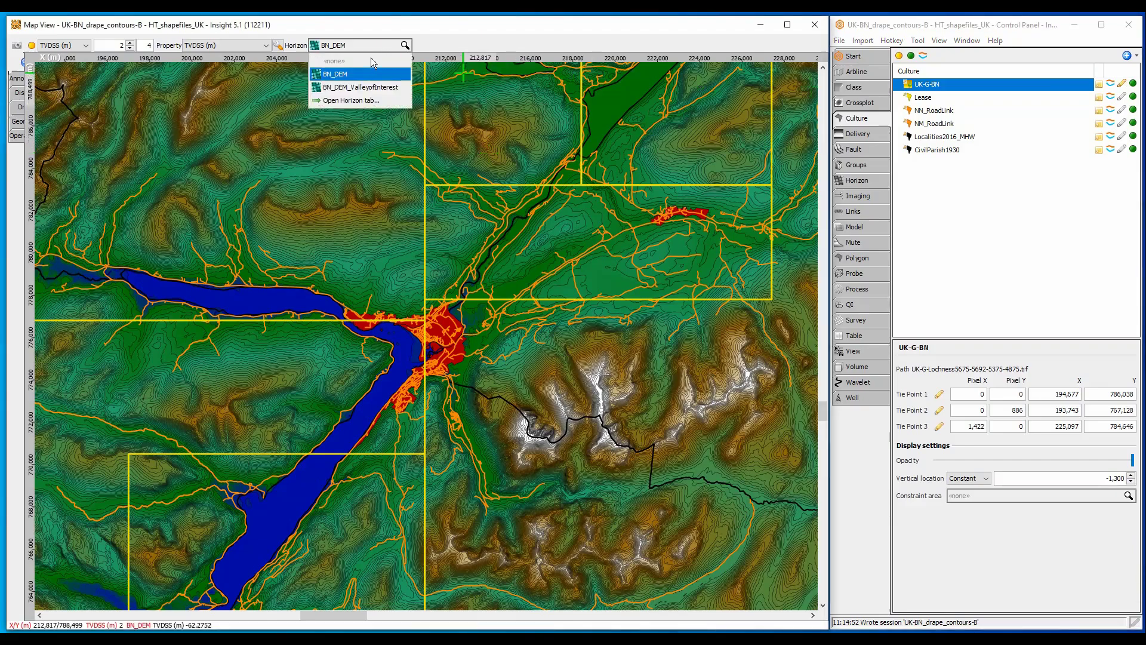
{"action": "left_click", "coordinate": [373, 61]}
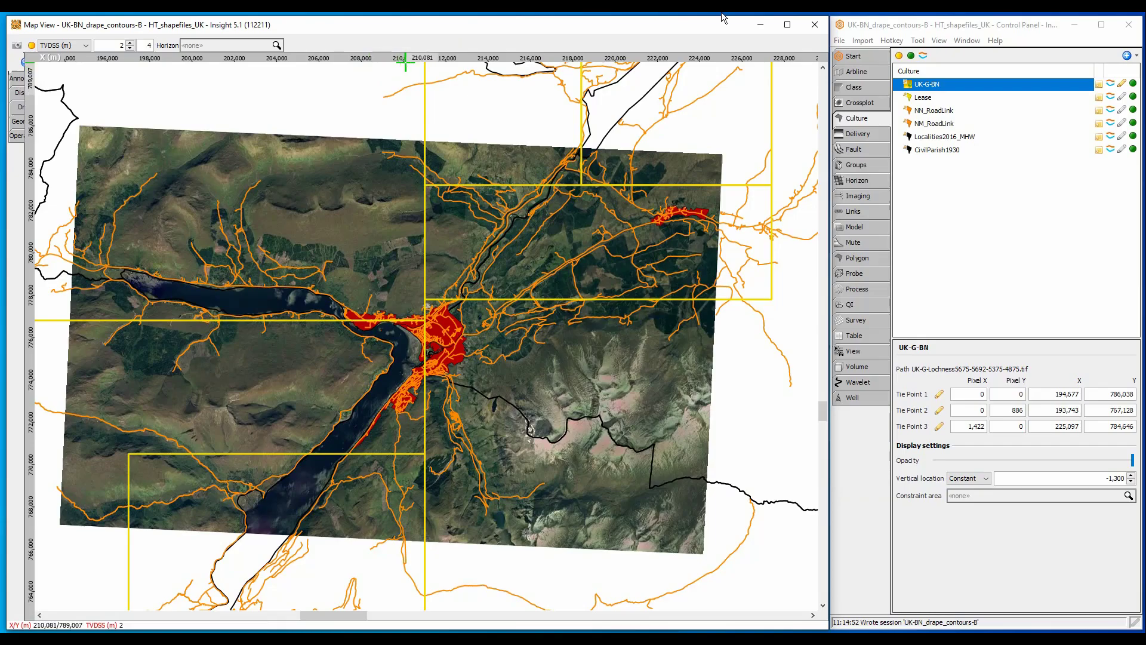
Switch to the 3D view, orbit to look southwest along the valley, and display the UK-G-BN image there
{"action": "left_click", "coordinate": [980, 39]}
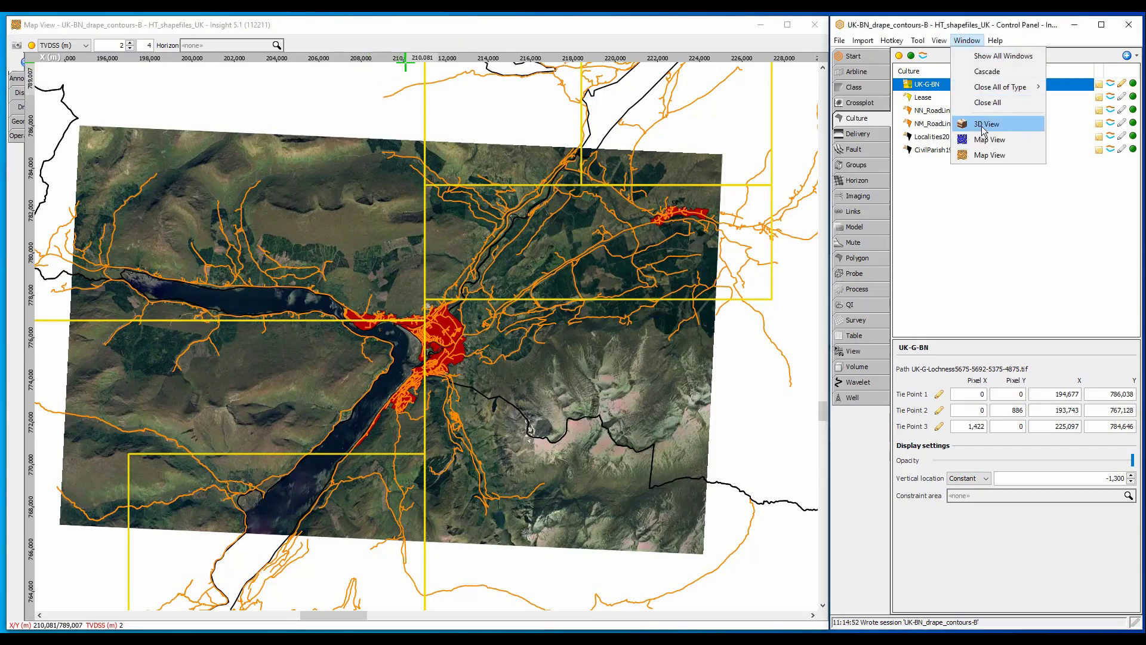
{"action": "left_click", "coordinate": [983, 122]}
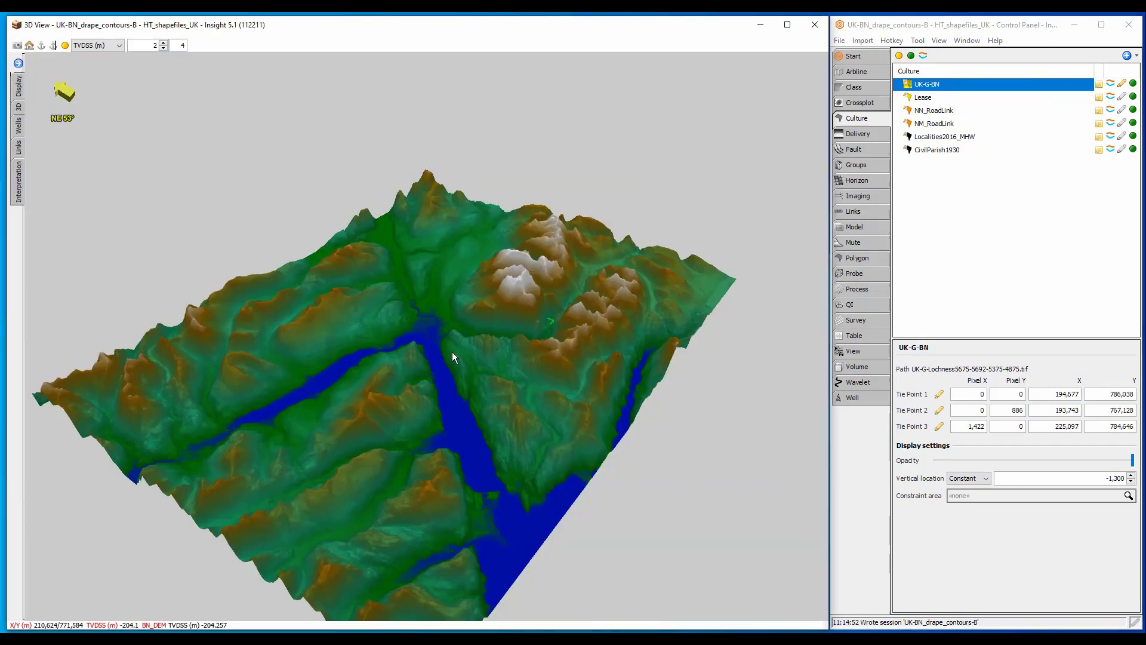
{"action": "left_click_drag", "start_coordinate": [231, 327], "coordinate": [633, 307]}
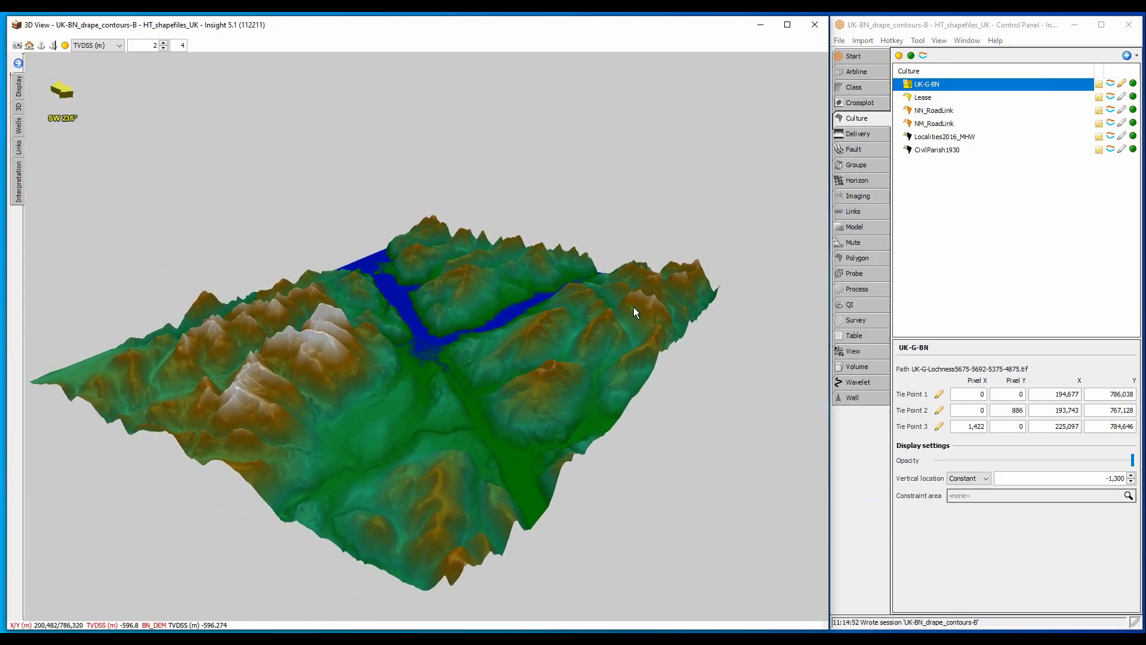
{"action": "scroll", "coordinate": [431, 386], "scroll_direction": "up", "scroll_amount": 3}
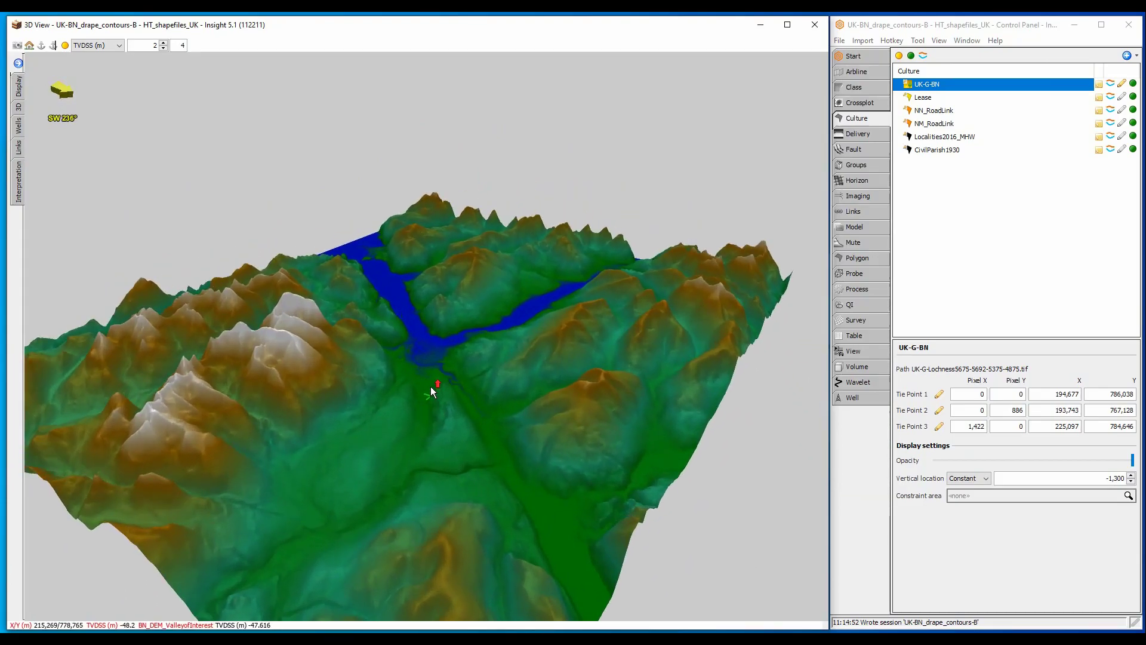
{"action": "left_click_drag", "start_coordinate": [432, 389], "coordinate": [436, 378]}
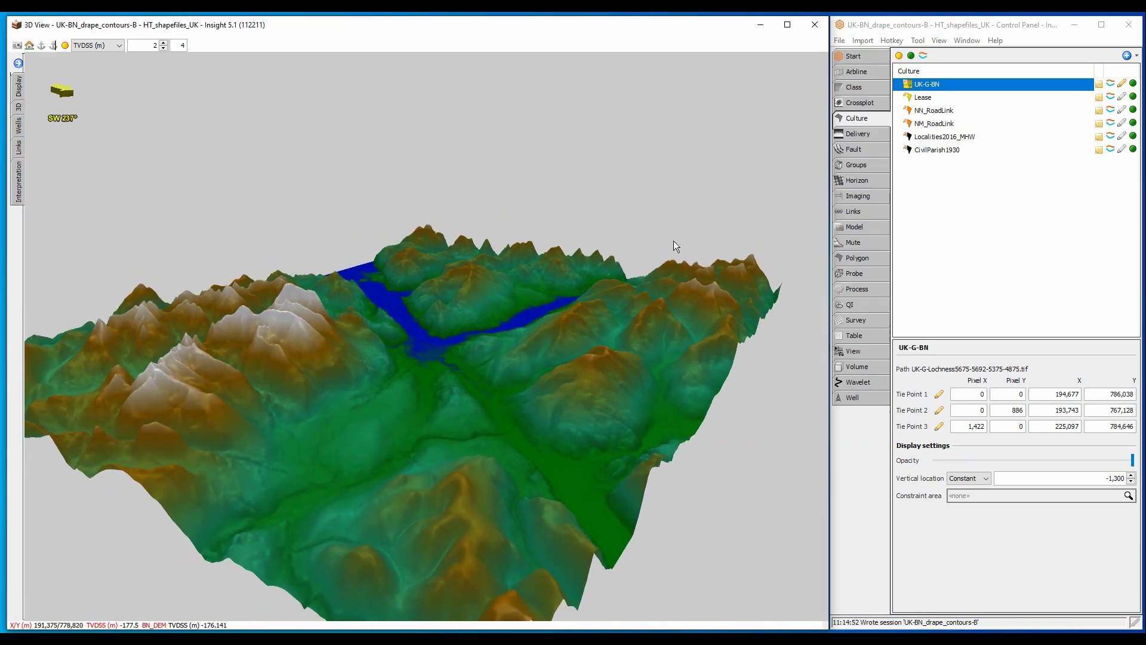
{"action": "left_click", "coordinate": [1111, 82]}
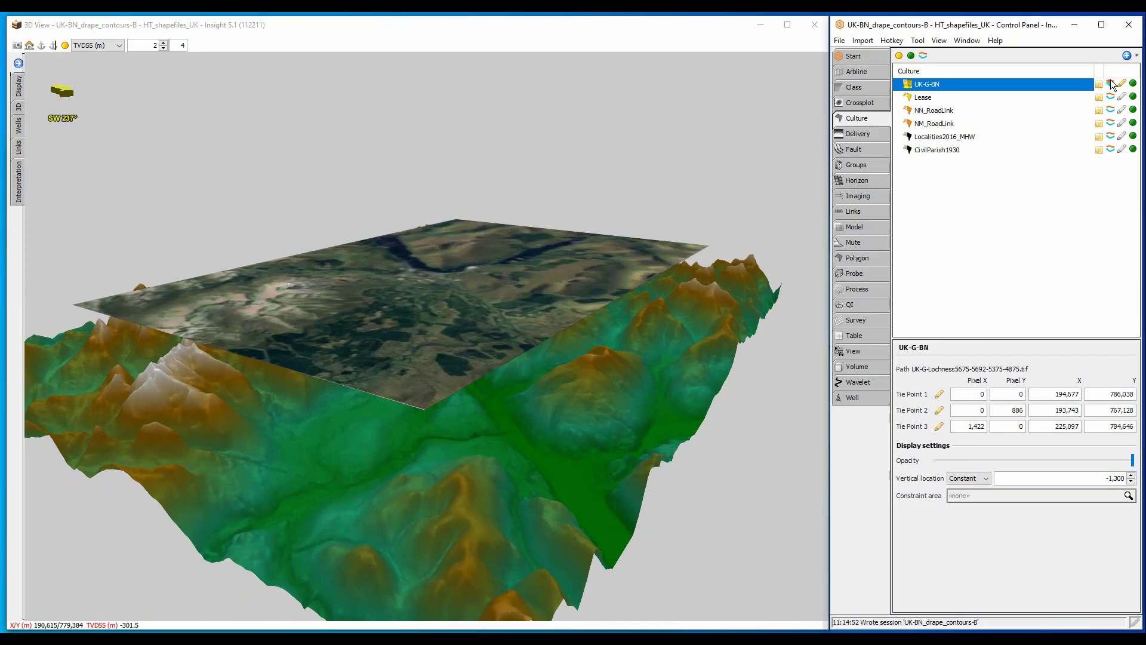
Set the UK-G-BN image's constant vertical location to -300
{"action": "left_click", "coordinate": [1109, 477]}
{"action": "key", "text": "BackSpace"}
{"action": "key", "text": "Return"}
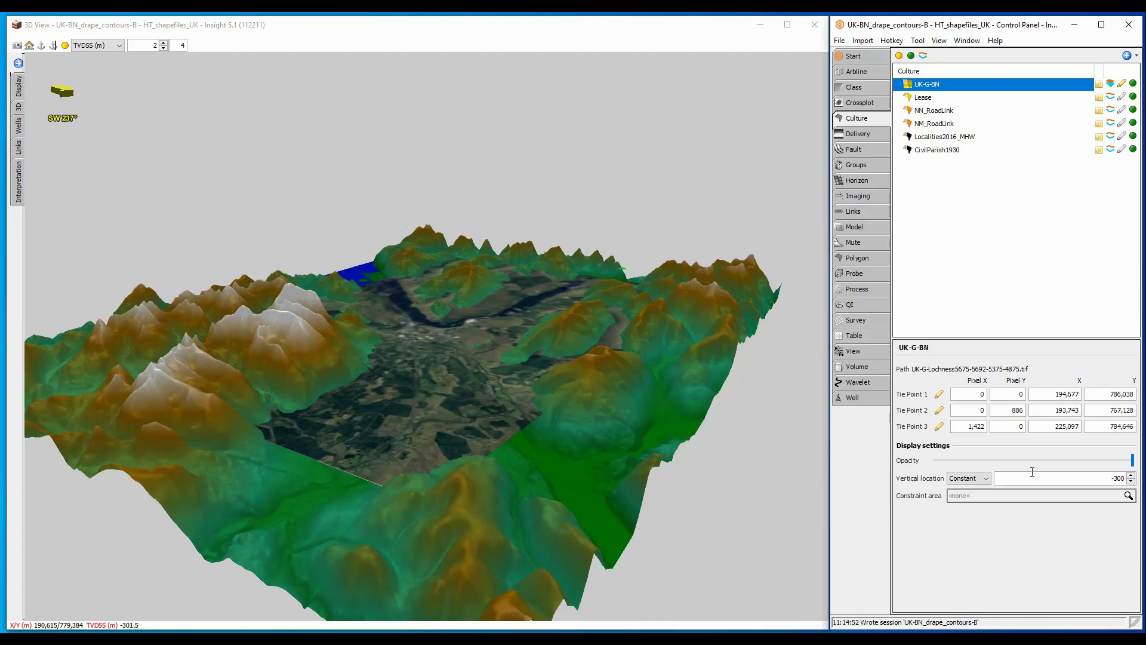
Drape the UK-G-BN image on the BN_DEM horizon and limit it to the ValleyOfInterest constraint area
{"action": "left_click", "coordinate": [979, 477]}
{"action": "left_click", "coordinate": [971, 495]}
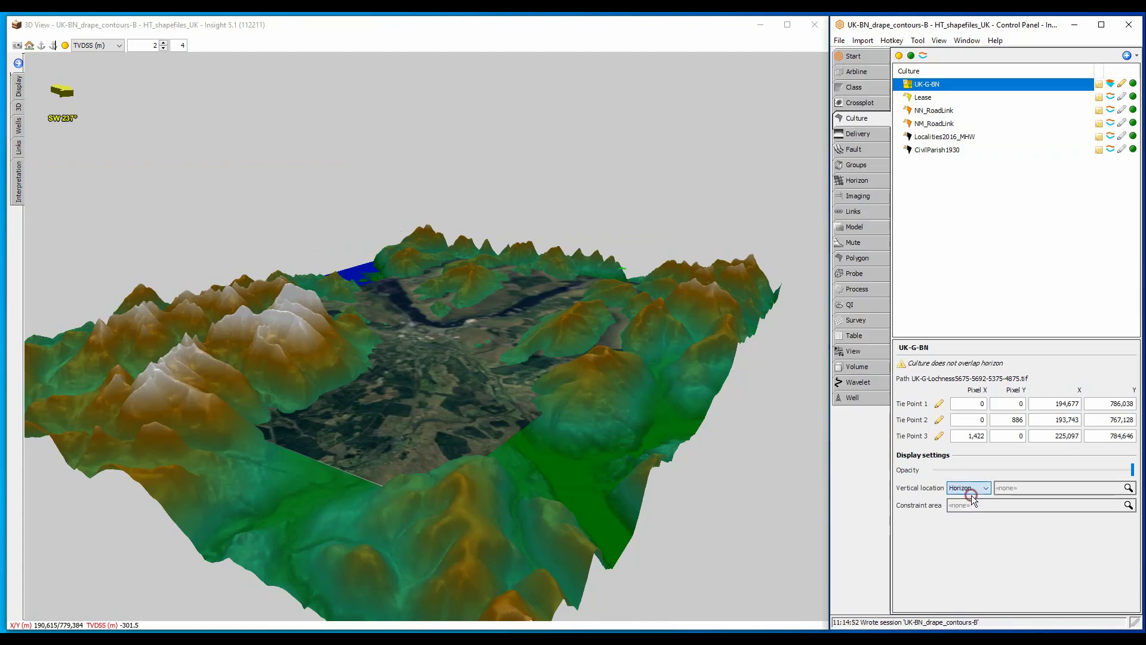
{"action": "left_click", "coordinate": [1009, 488]}
{"action": "left_click", "coordinate": [1023, 512]}
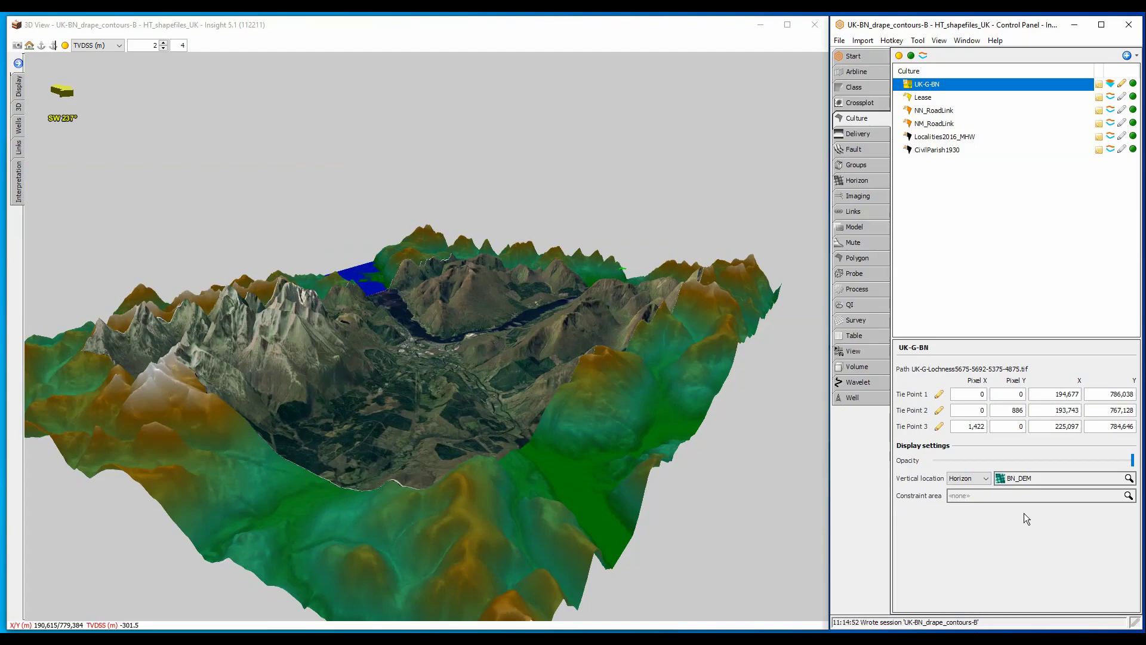
{"action": "left_click", "coordinate": [1009, 497]}
{"action": "left_click", "coordinate": [987, 521]}
Display all the culture layers in the 3D view together
{"action": "scroll", "coordinate": [522, 478], "scroll_direction": "up", "scroll_amount": 5}
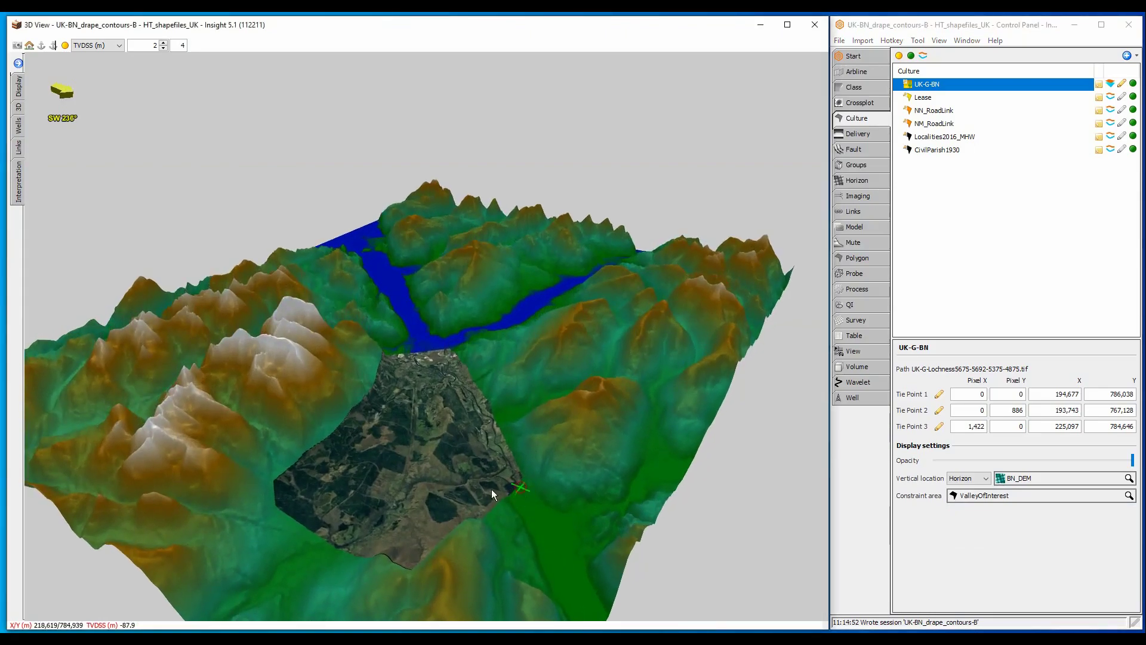
{"action": "scroll", "coordinate": [388, 481], "scroll_direction": "up", "scroll_amount": 2}
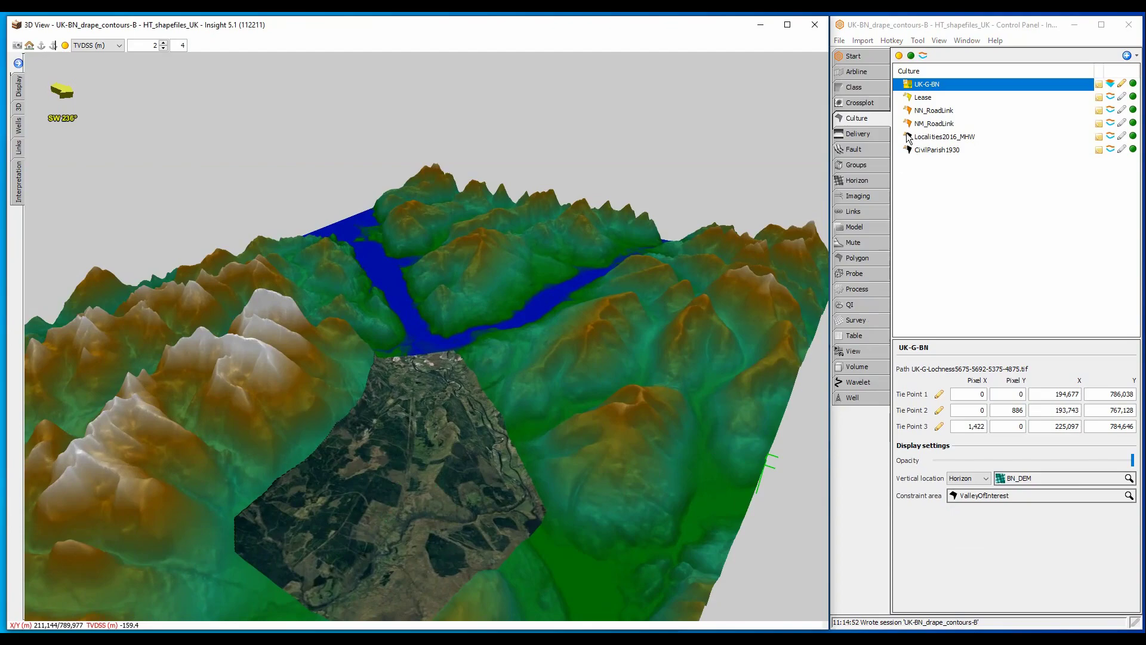
{"action": "left_click", "coordinate": [923, 56]}
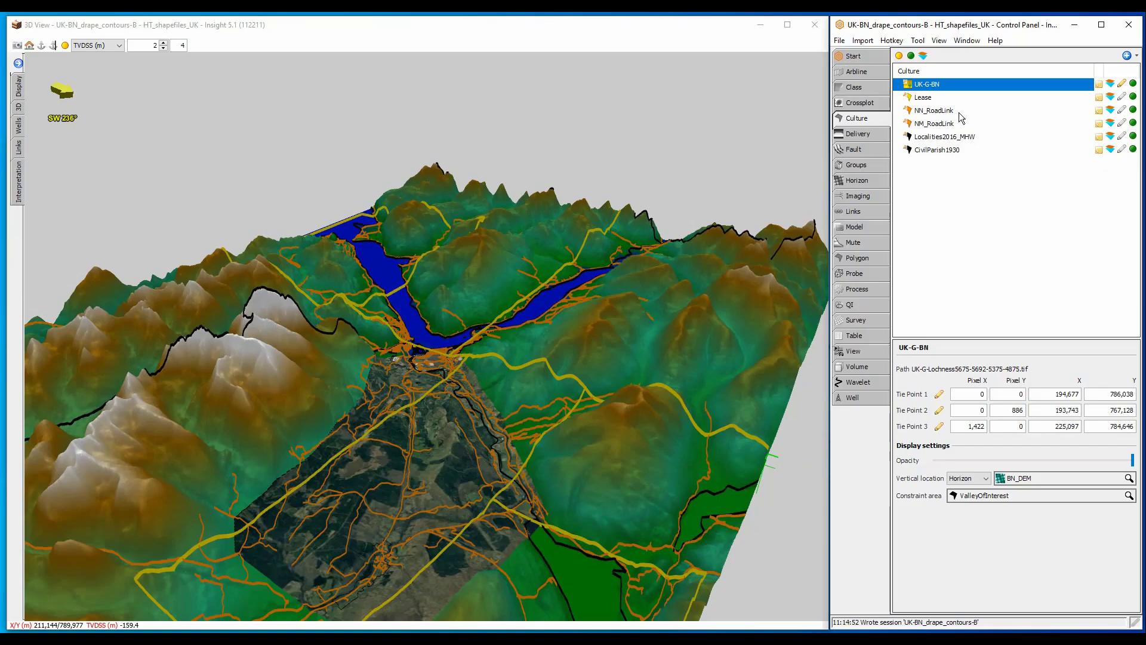
Return to the map view that has no horizon and display the BN_DEM horizon in it
{"action": "left_click", "coordinate": [966, 40]}
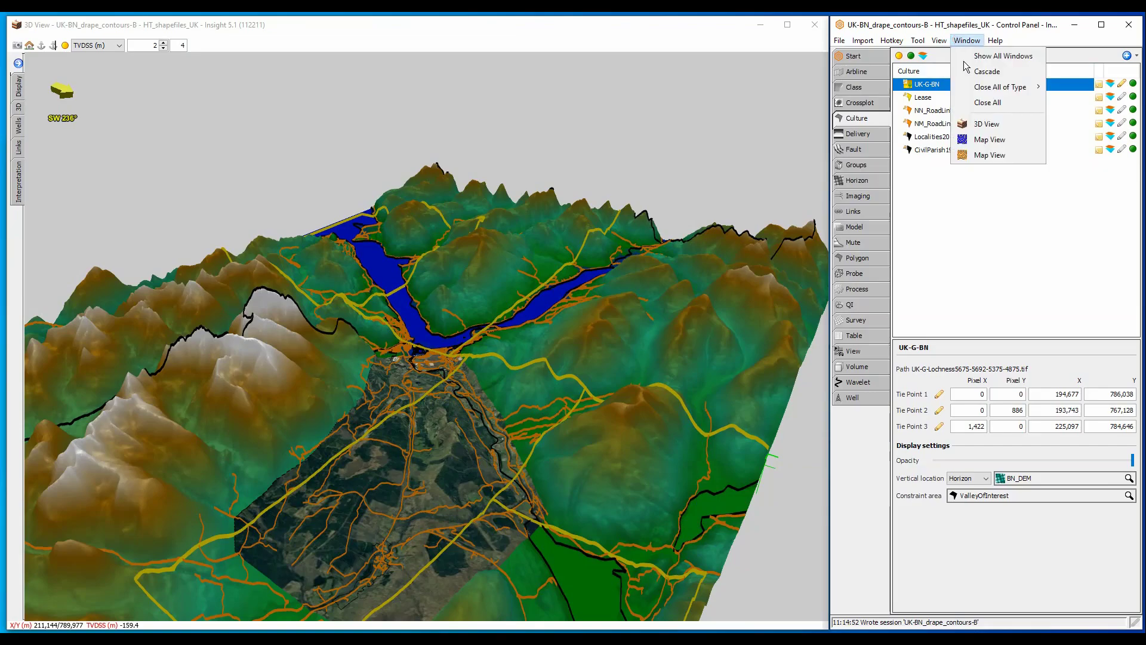
{"action": "left_click", "coordinate": [982, 155]}
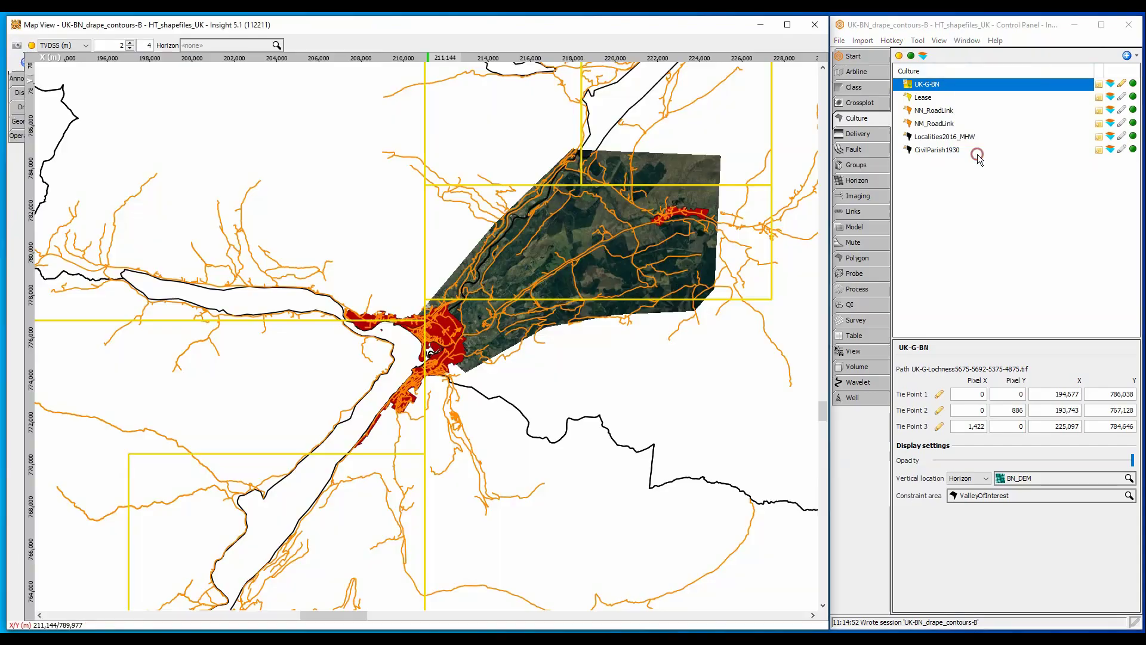
{"action": "left_click", "coordinate": [239, 46]}
{"action": "left_click", "coordinate": [236, 75]}
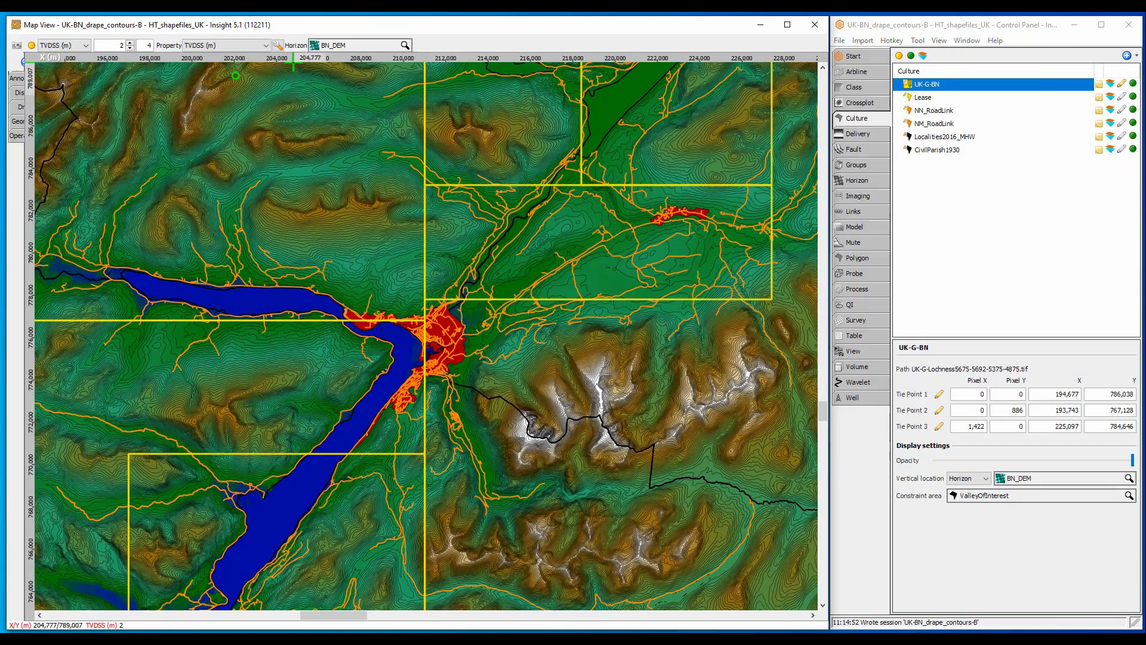
Set the contour interval of the BN_DEM map to 200 and minimize the map to return to the 3D view
{"action": "left_click", "coordinate": [19, 97]}
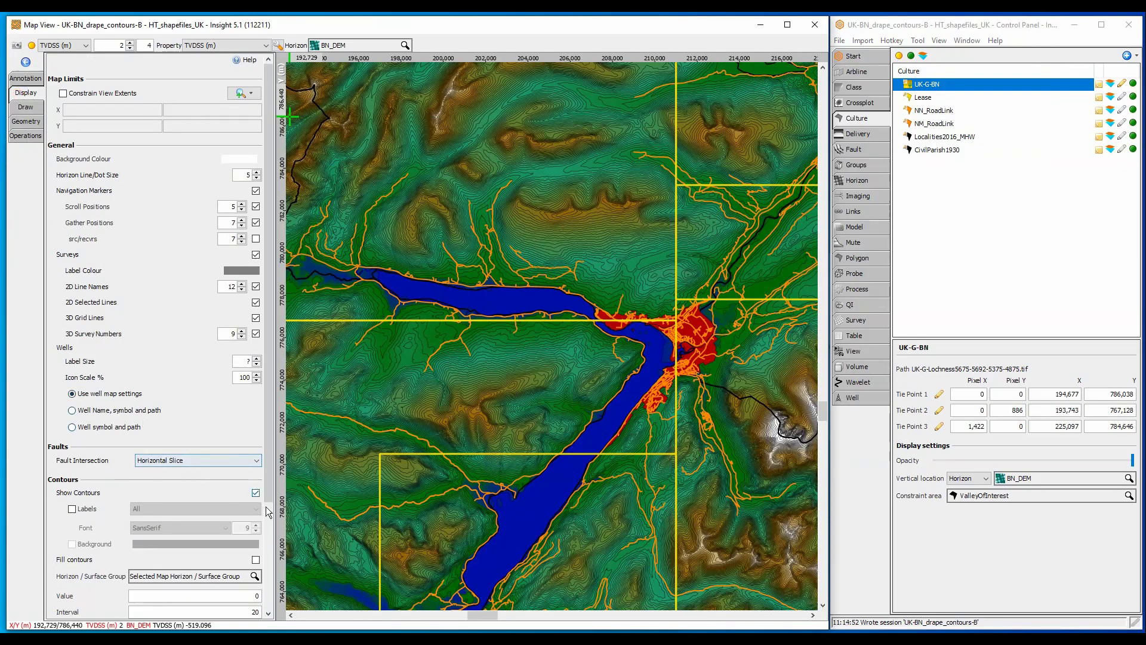
{"action": "scroll", "coordinate": [268, 512], "scroll_direction": "down", "scroll_amount": 3}
{"action": "left_click", "coordinate": [257, 476]}
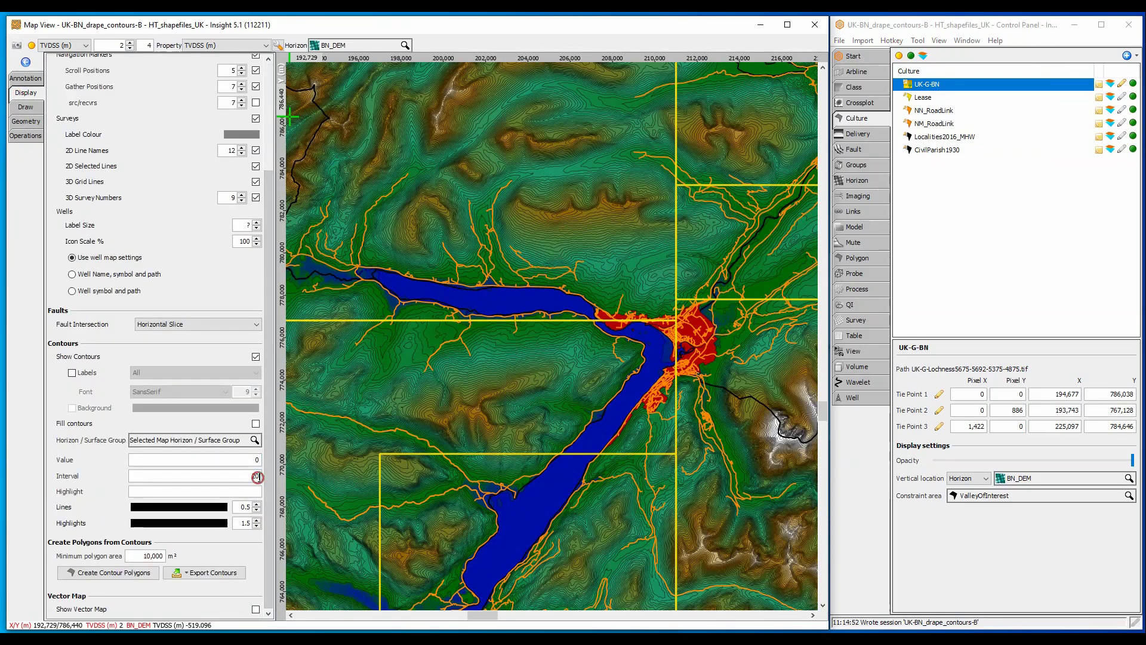
{"action": "type", "text": "0"}
{"action": "key", "text": "Return"}
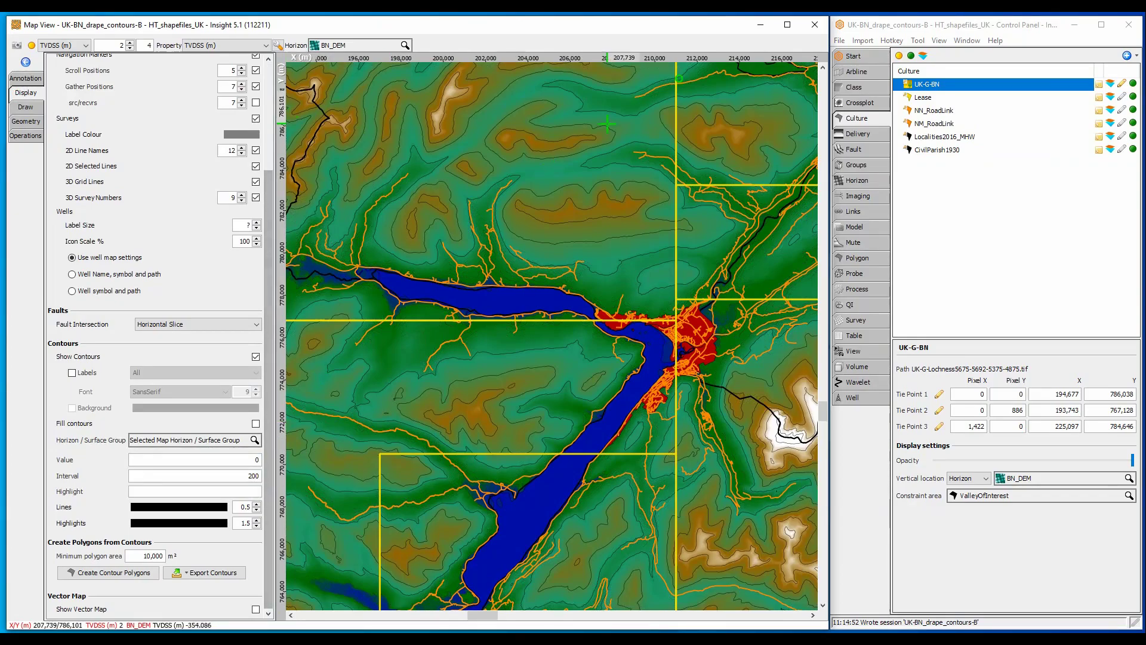
{"action": "left_click", "coordinate": [761, 24]}
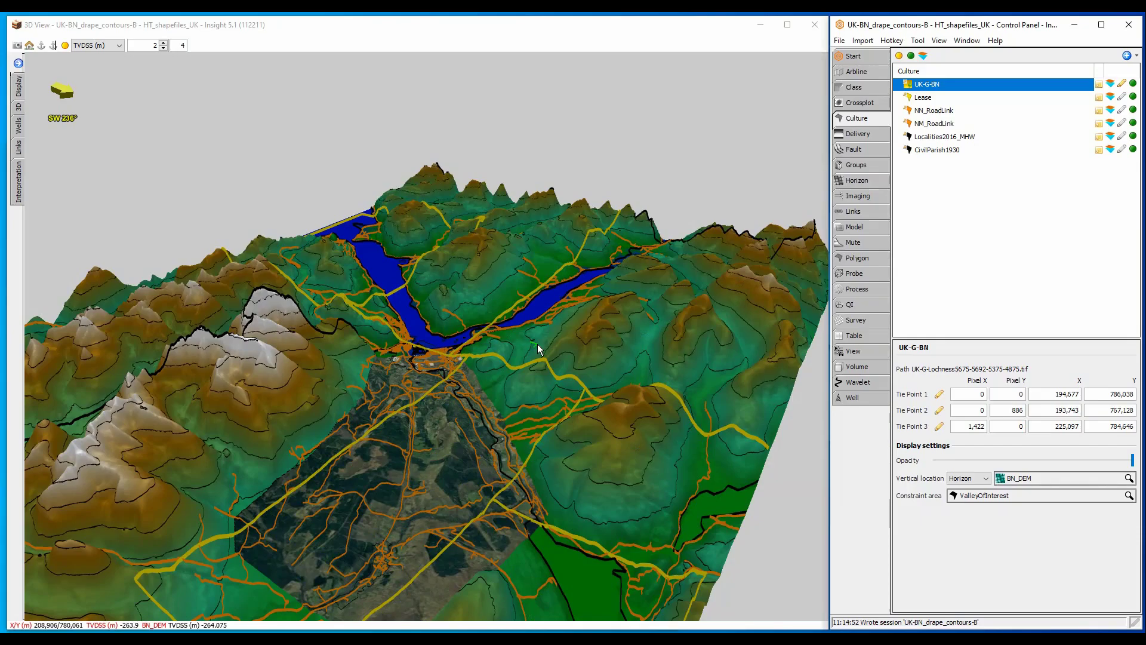
Turn on contours in the BN_DEM_ValleyofInterest map view, then minimize it and inspect the valley contours in the 3D view
{"action": "left_click", "coordinate": [966, 40]}
{"action": "left_click", "coordinate": [973, 138]}
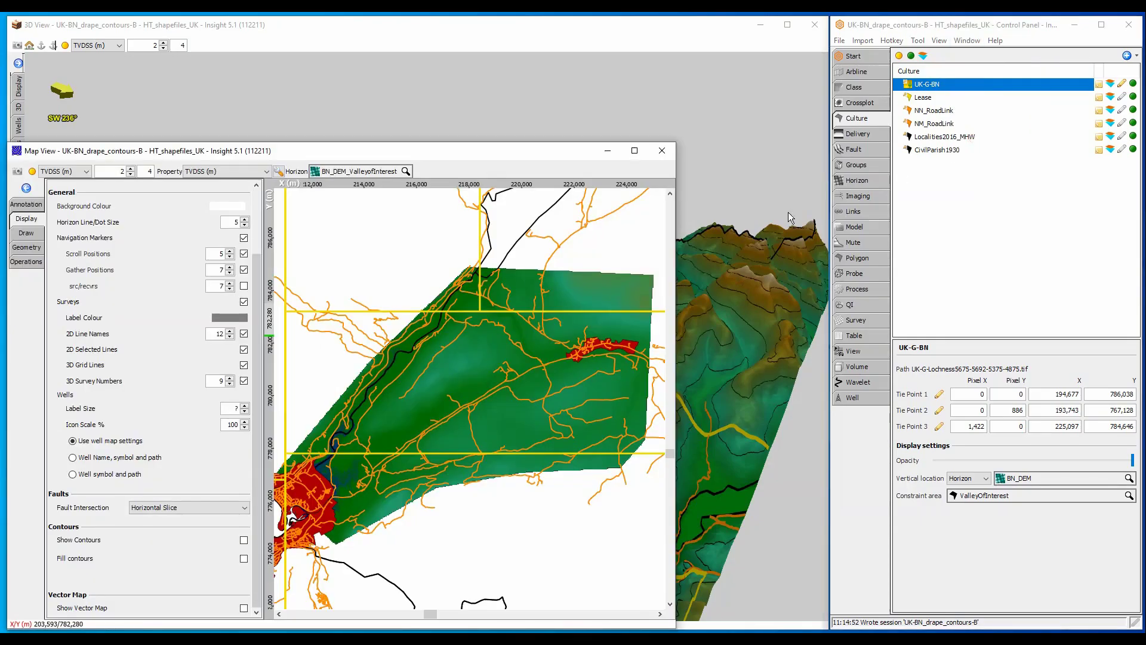
{"action": "left_click", "coordinate": [244, 540]}
{"action": "left_click_drag", "start_coordinate": [259, 494], "coordinate": [262, 604]}
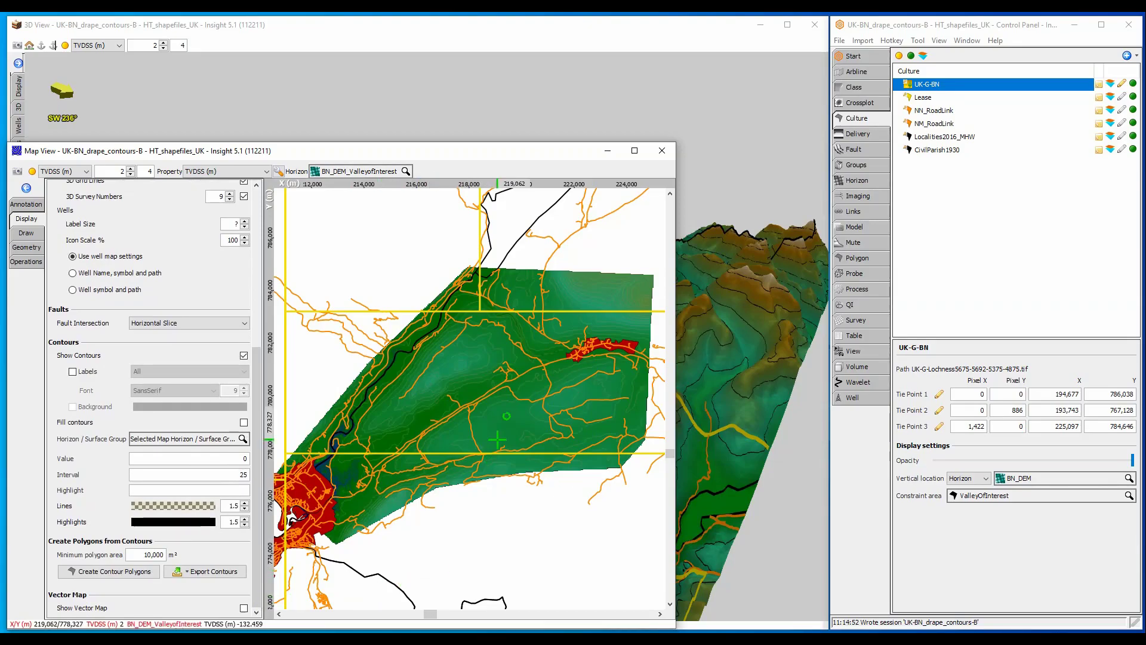
{"action": "left_click", "coordinate": [608, 151]}
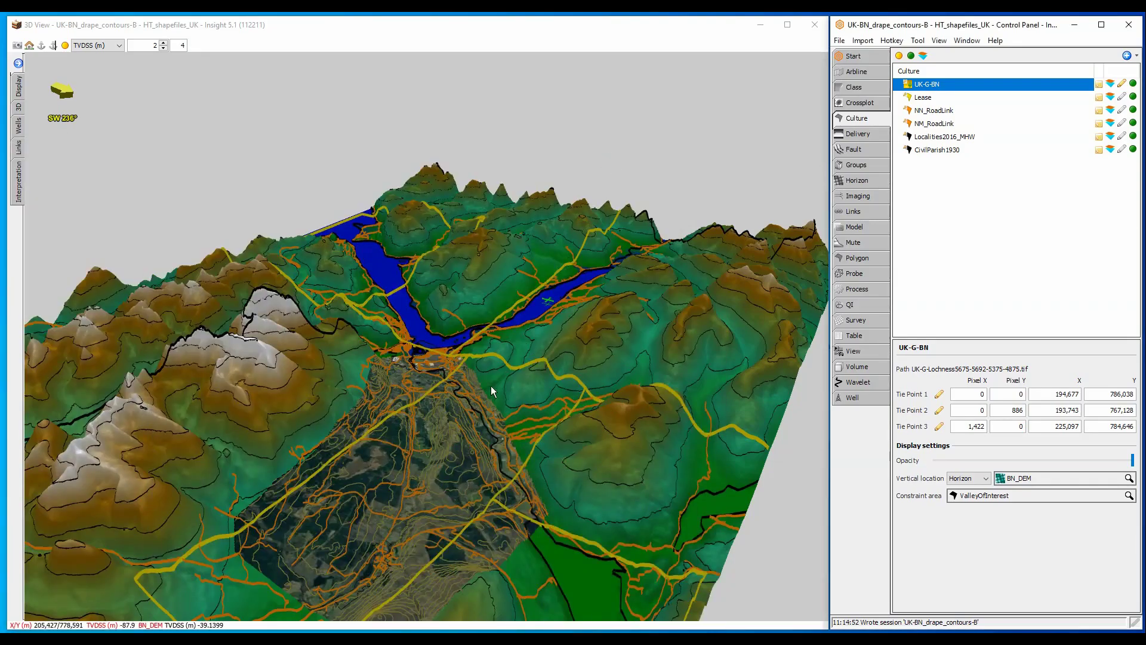
{"action": "left_click_drag", "start_coordinate": [421, 453], "coordinate": [427, 436]}
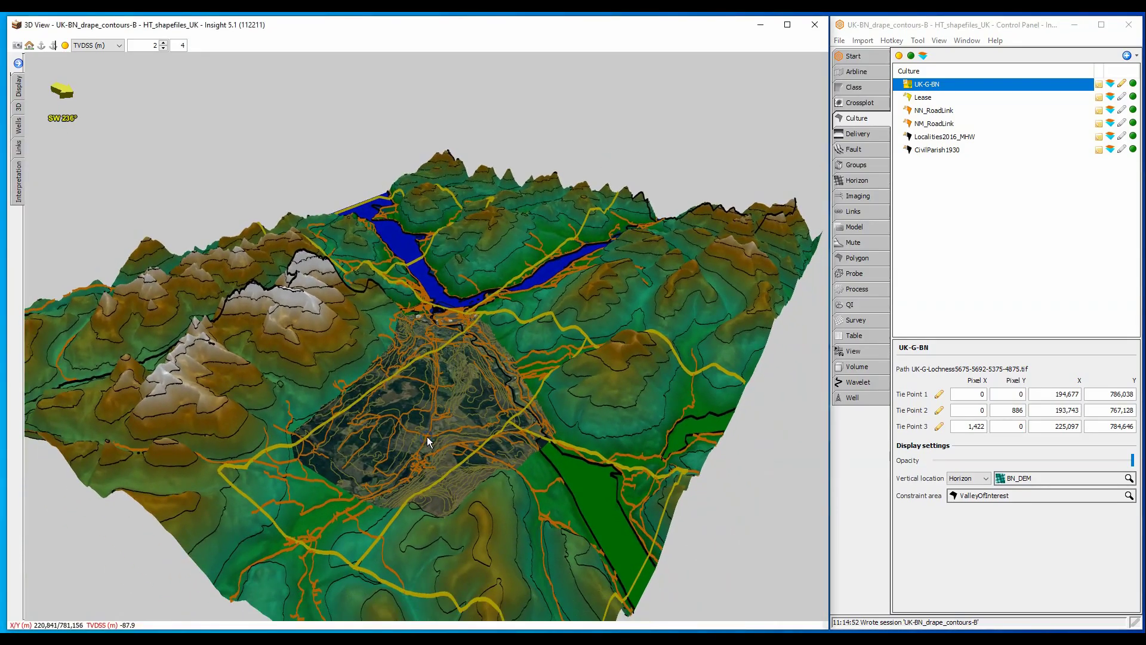
{"action": "scroll", "coordinate": [427, 435], "scroll_direction": "up", "scroll_amount": 3}
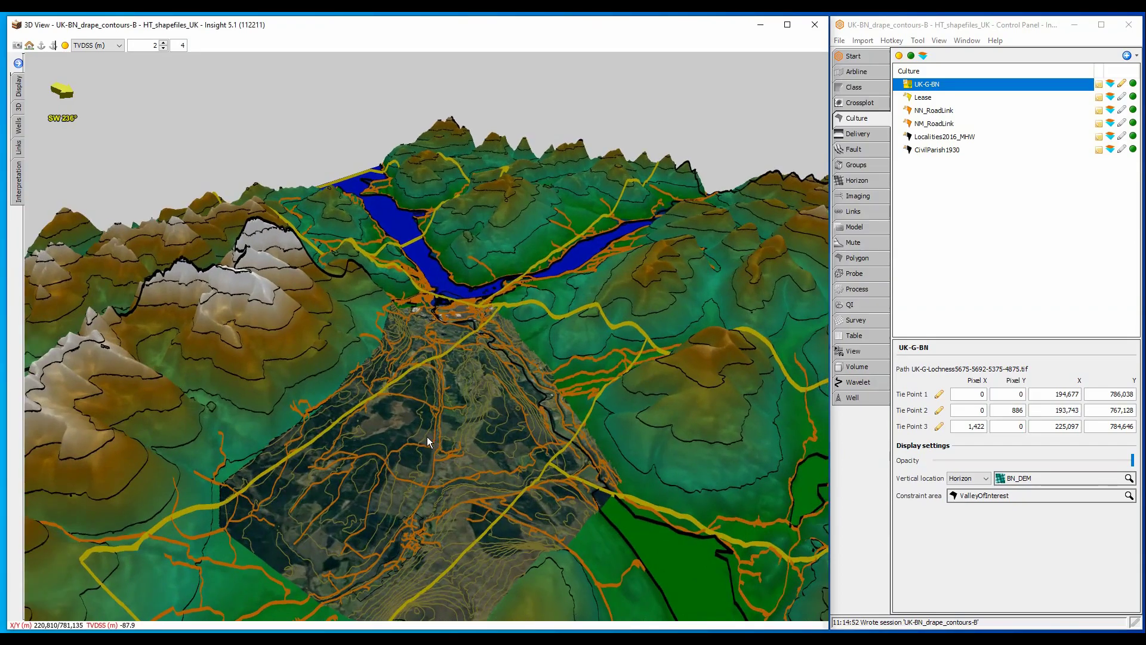